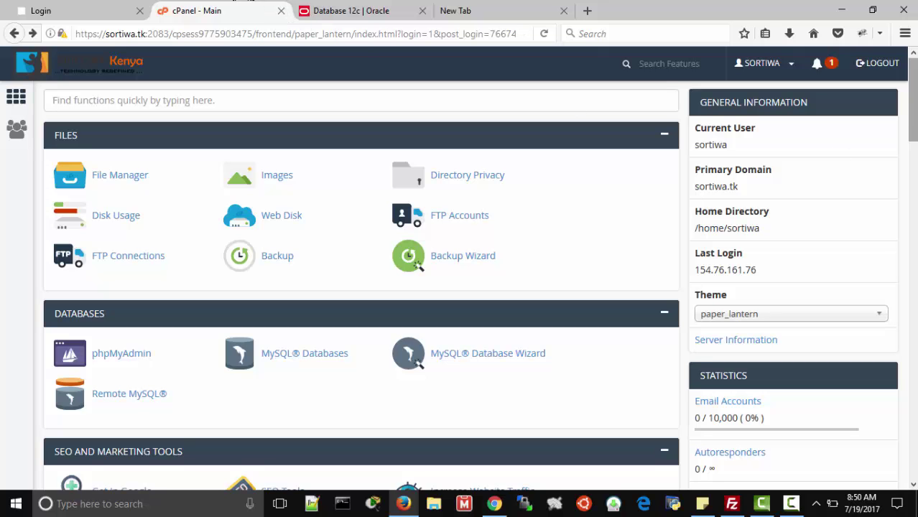
- Open the public_html folder in File Manager and start the upload page for it
left_click_drag(912, 108, 914, 85)
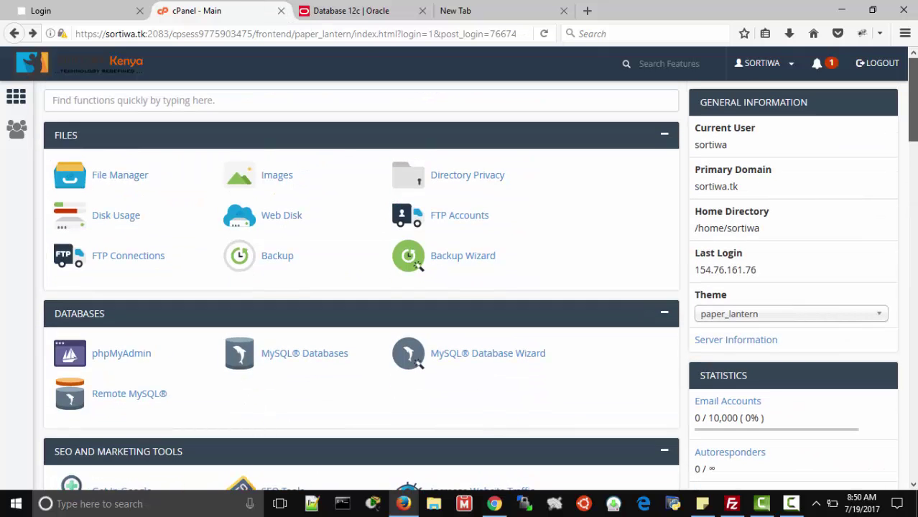
left_click(130, 182)
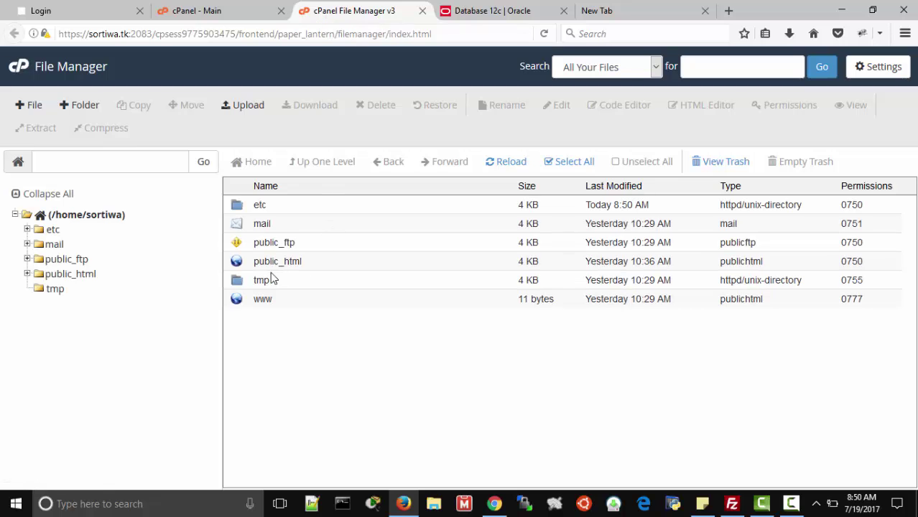
double_click(242, 262)
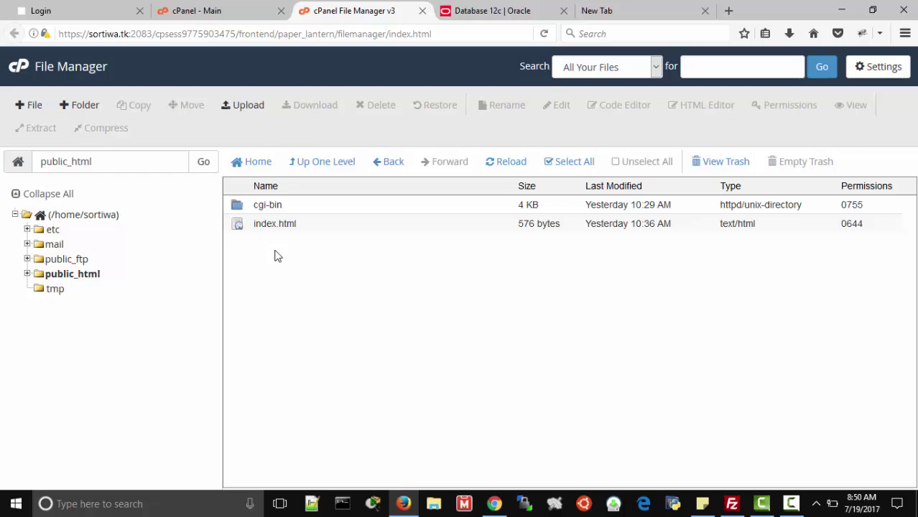
left_click(247, 108)
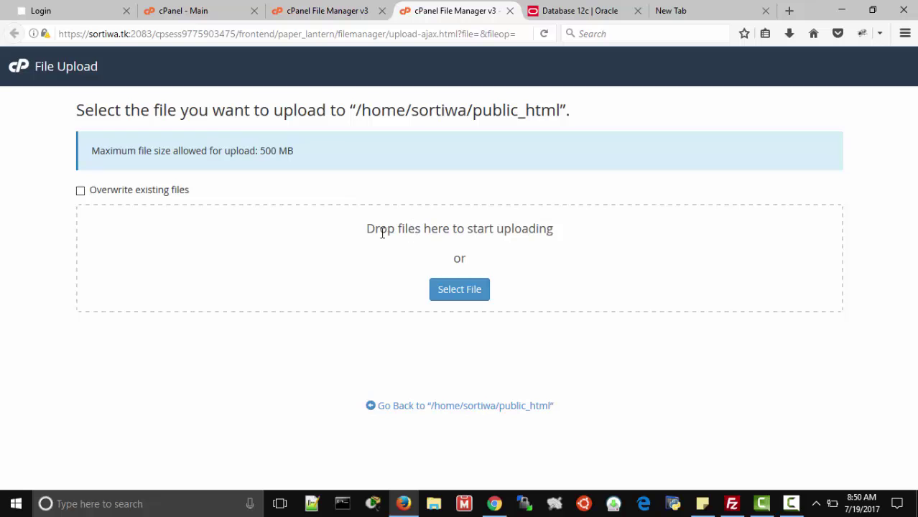
- Upload the shared_hosting.png image into public_html and return to the file listing
left_click(450, 287)
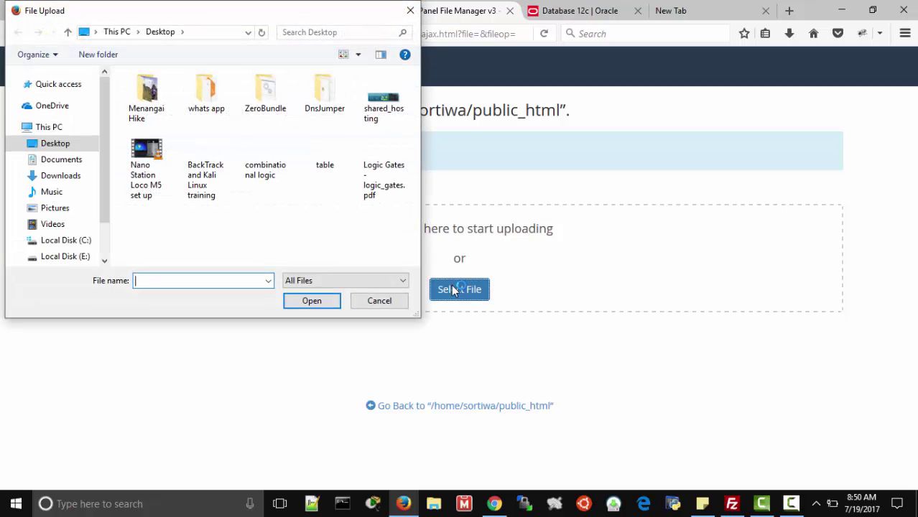
left_click(384, 111)
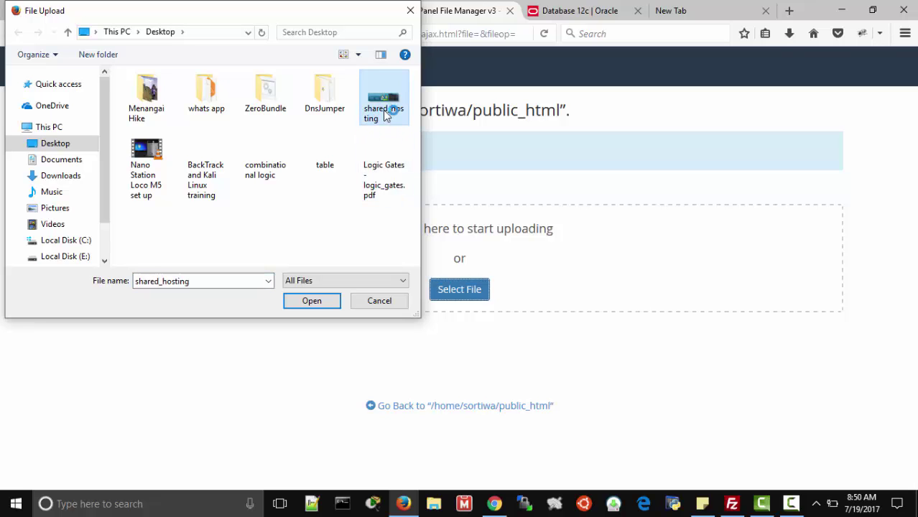
left_click(331, 299)
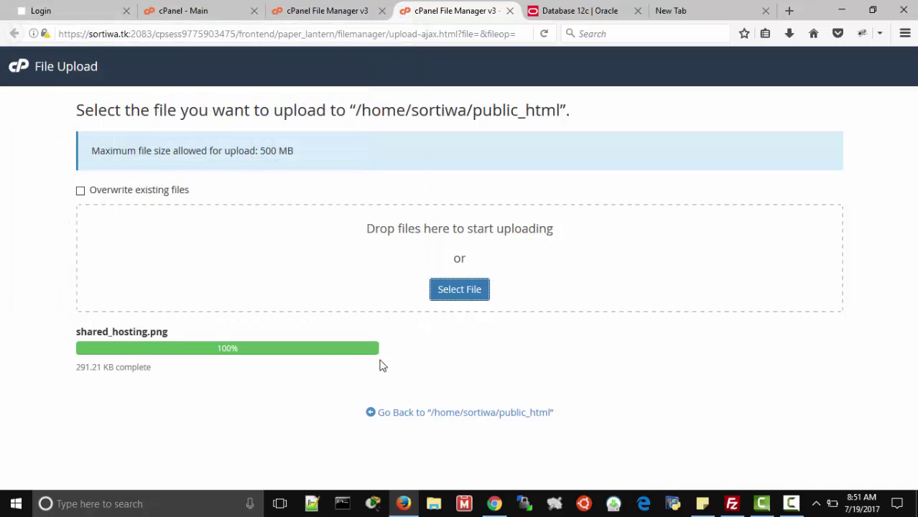
left_click(450, 413)
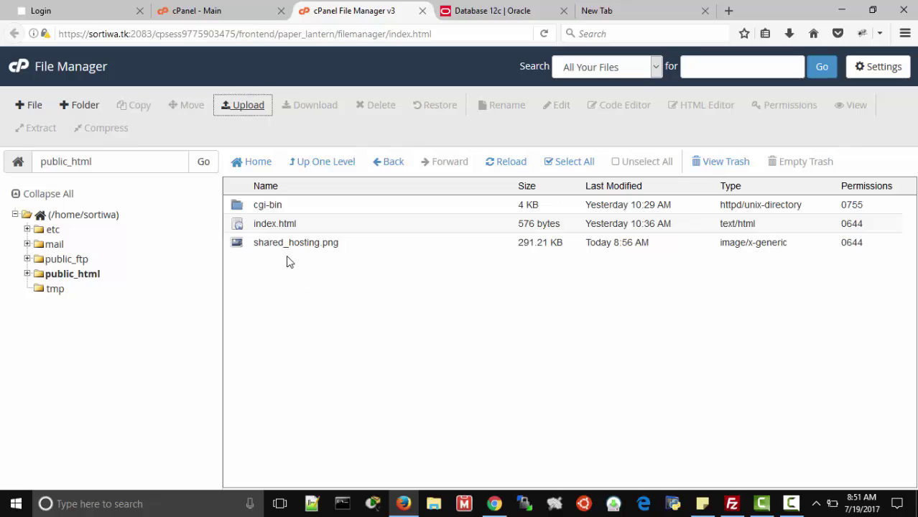
- Copy the file name shared_hosting.png from the listing through rename
left_click(280, 242)
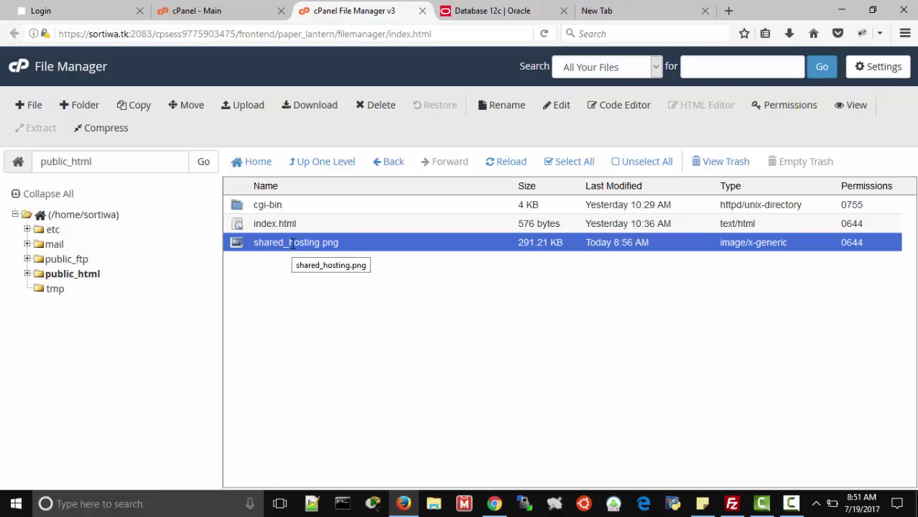
double_click(293, 244)
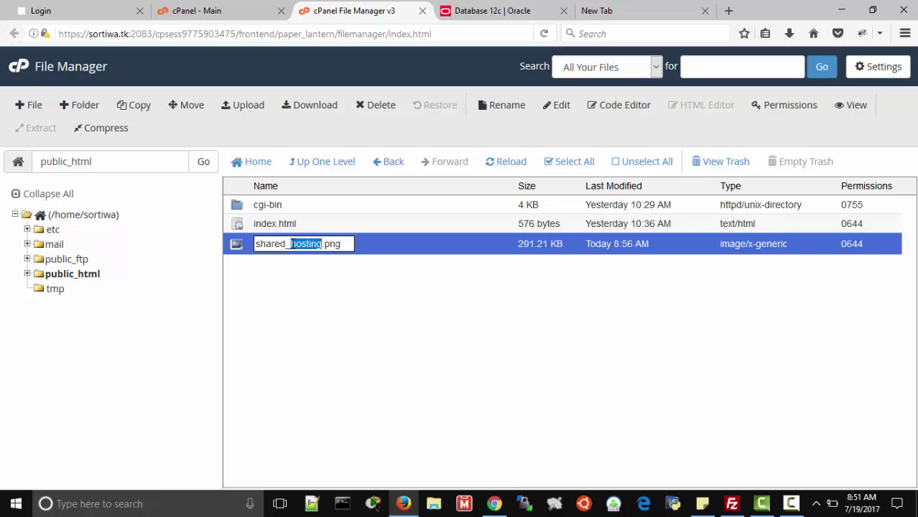
key("ctrl+a")
key("ctrl+c")
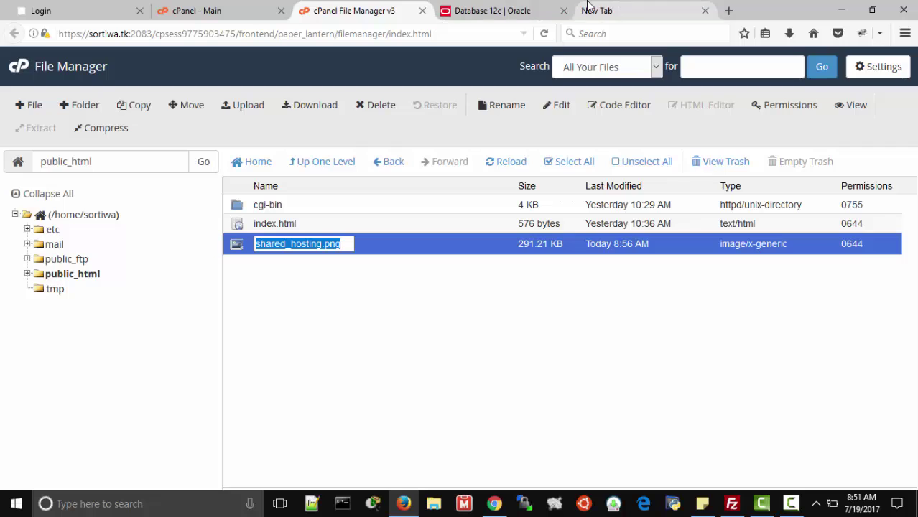
left_click(604, 11)
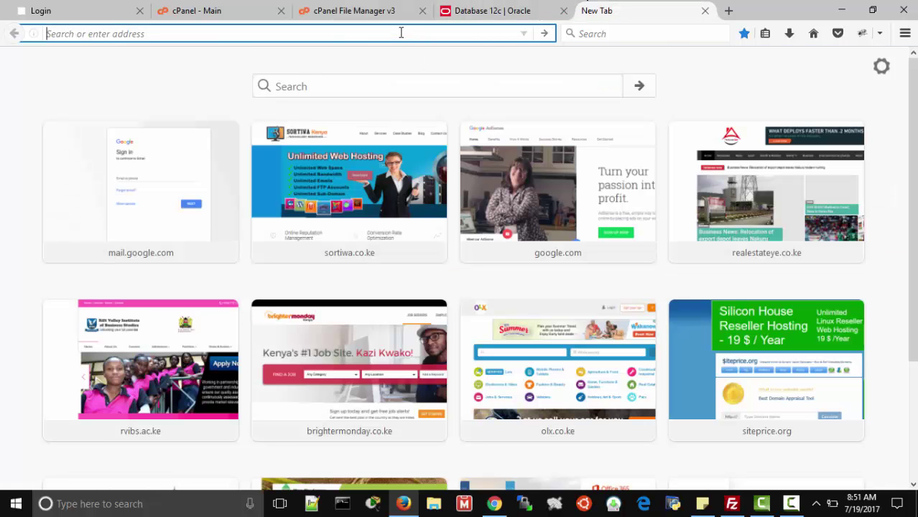
- View the uploaded image at sortiwa.tk/shared_hosting.png, then return to File Manager
type("sortiwa")
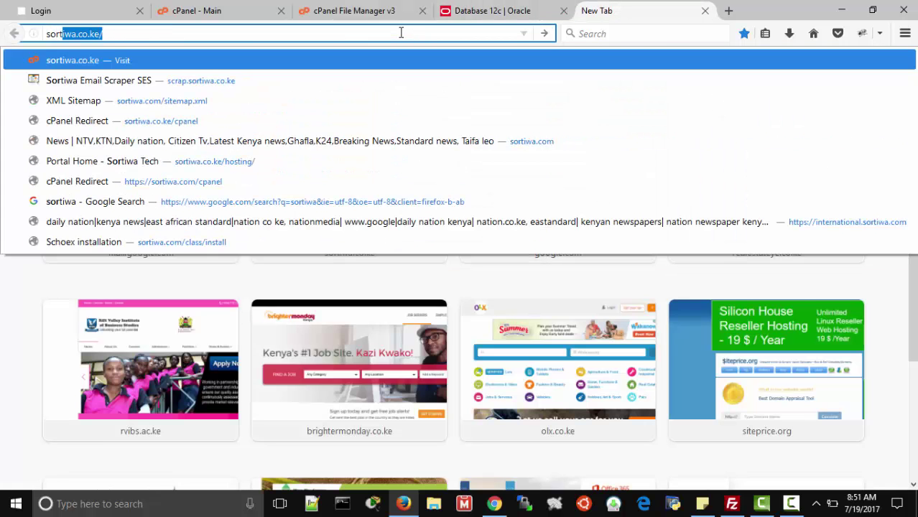
type(".tk/")
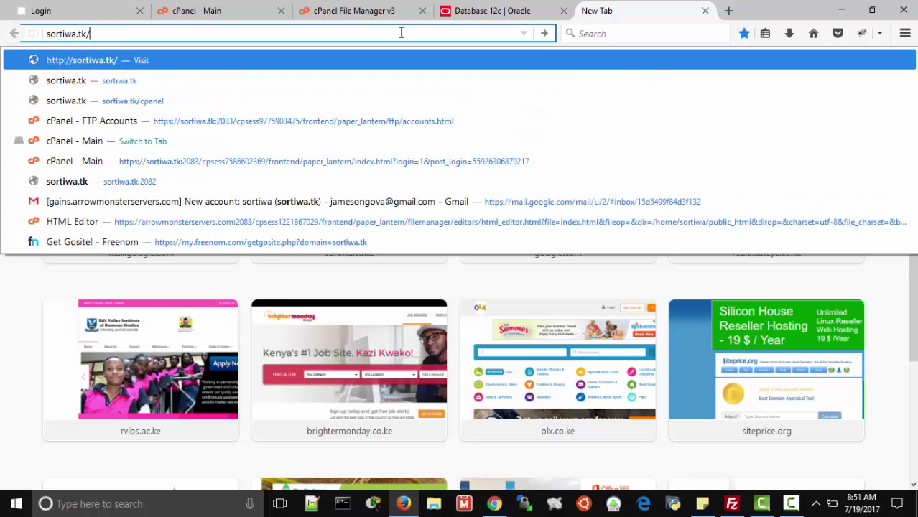
key("ctrl+v")
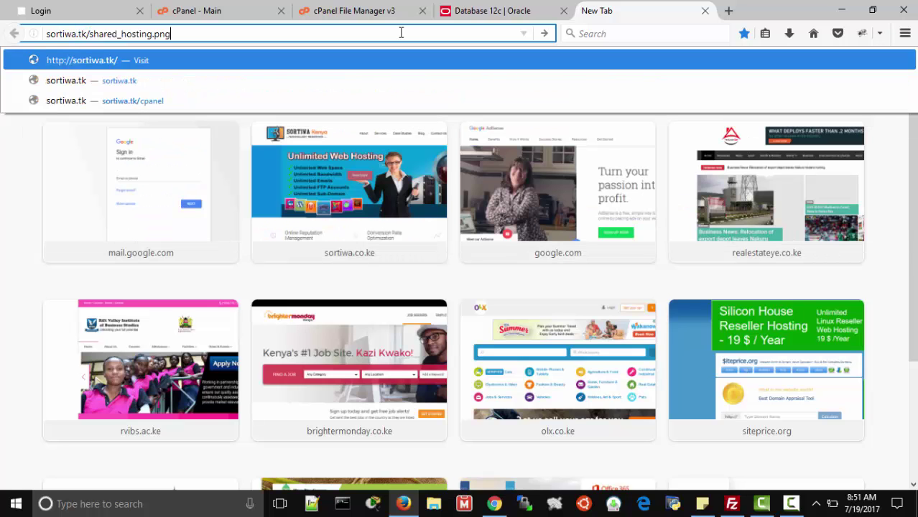
key("Return")
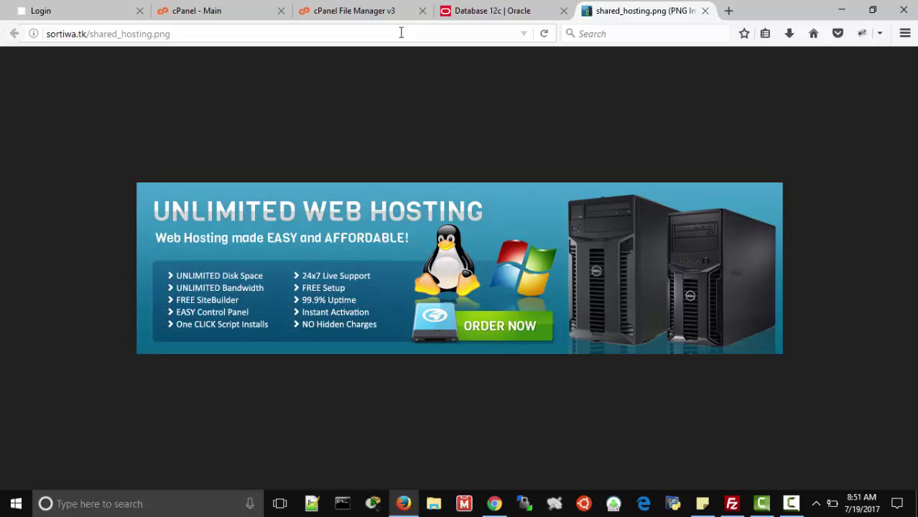
left_click(375, 10)
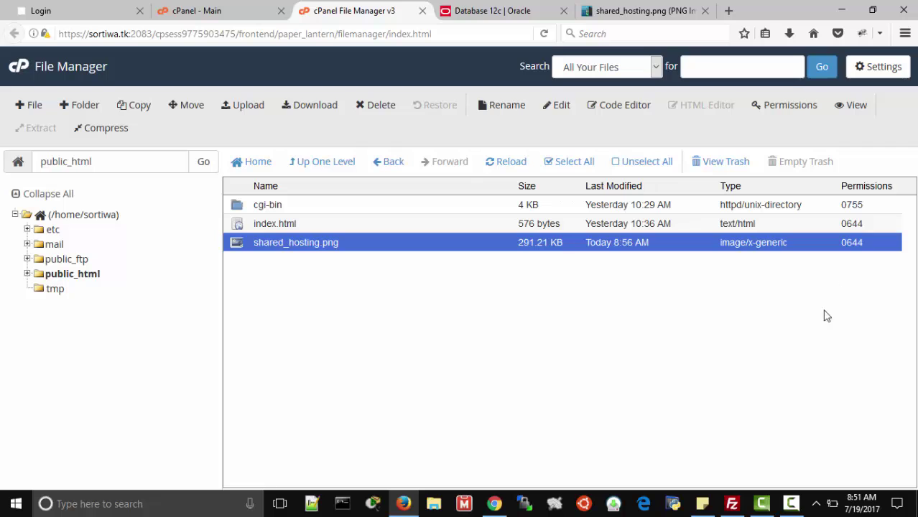
- Launch FileZilla and minimize it again
left_click(732, 503)
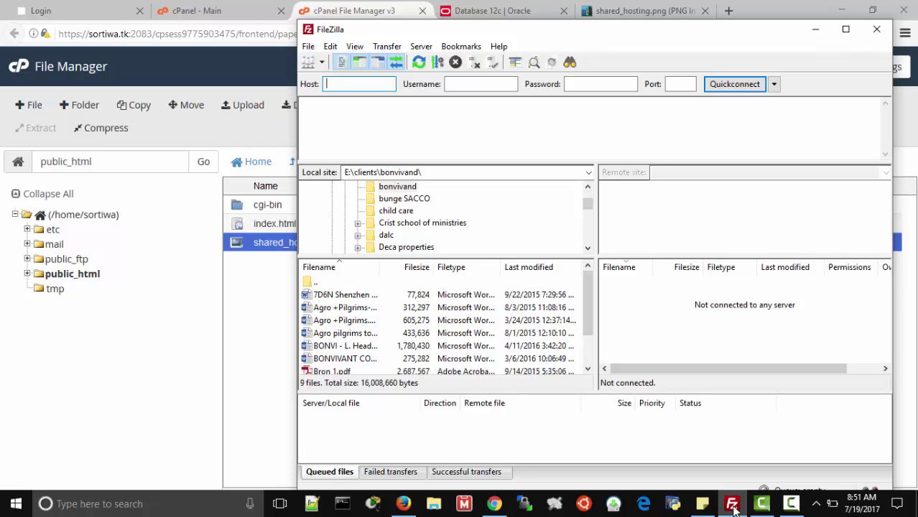
left_click(733, 506)
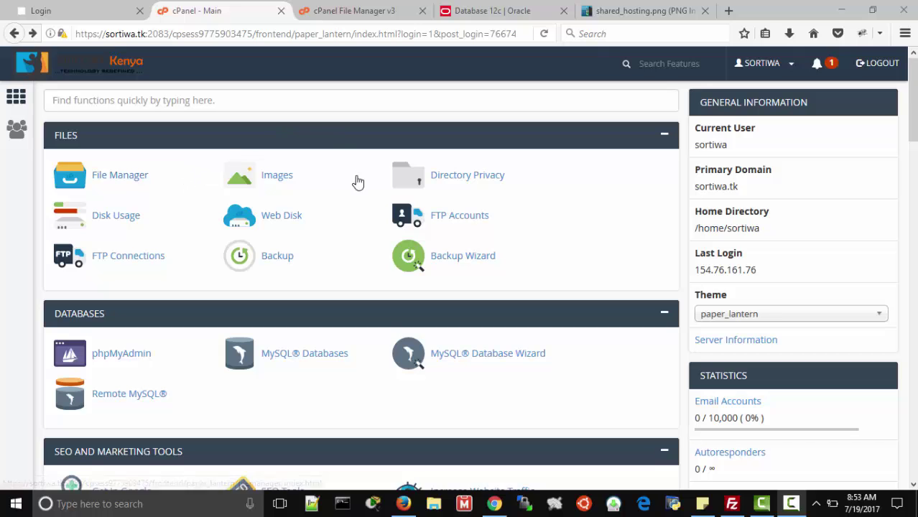
- On the FTP Accounts page, enter the new login name and its password twice
left_click(458, 216)
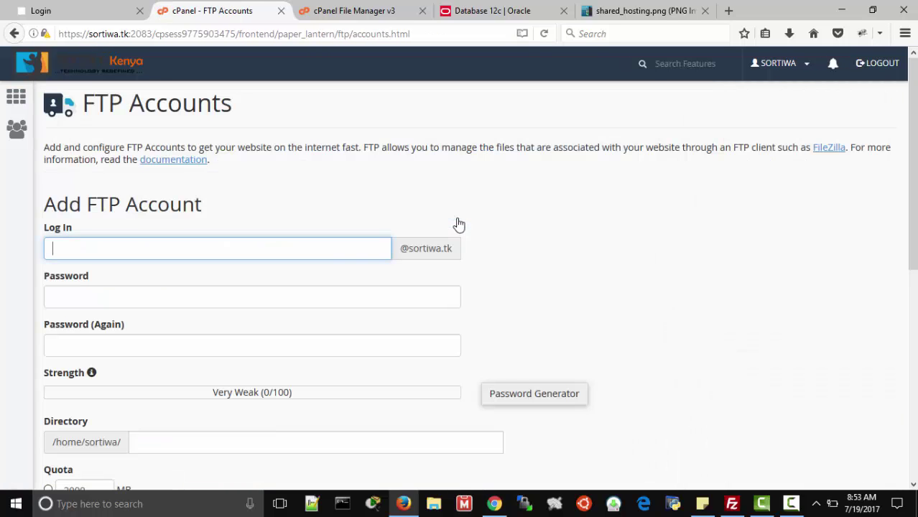
left_click(342, 253)
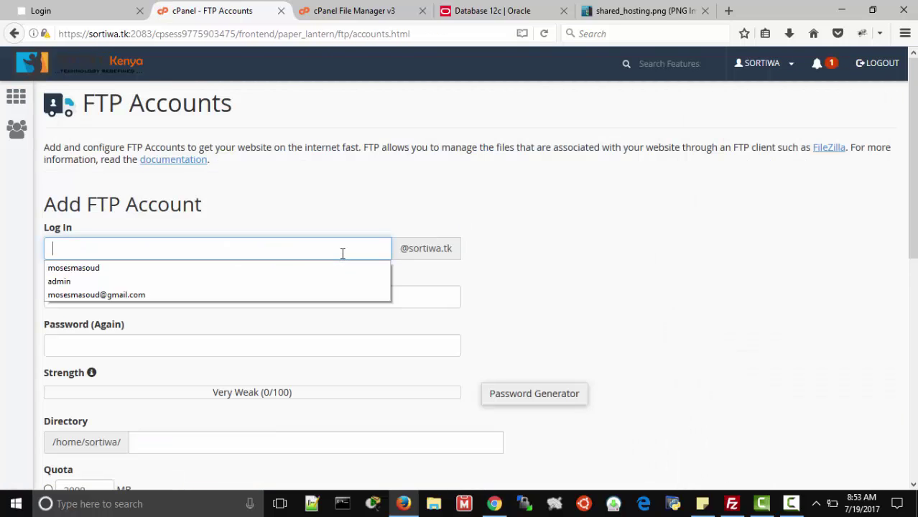
type("admin")
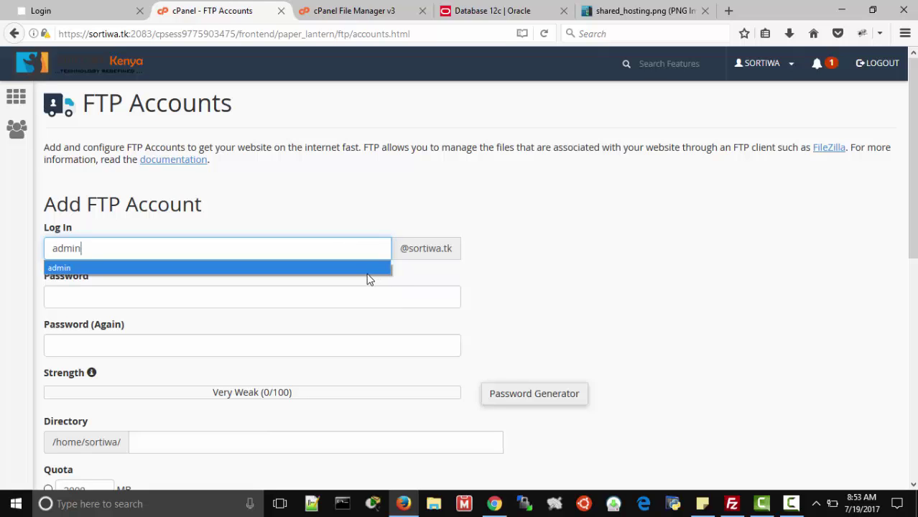
left_click(366, 270)
left_click(343, 293)
type("123456")
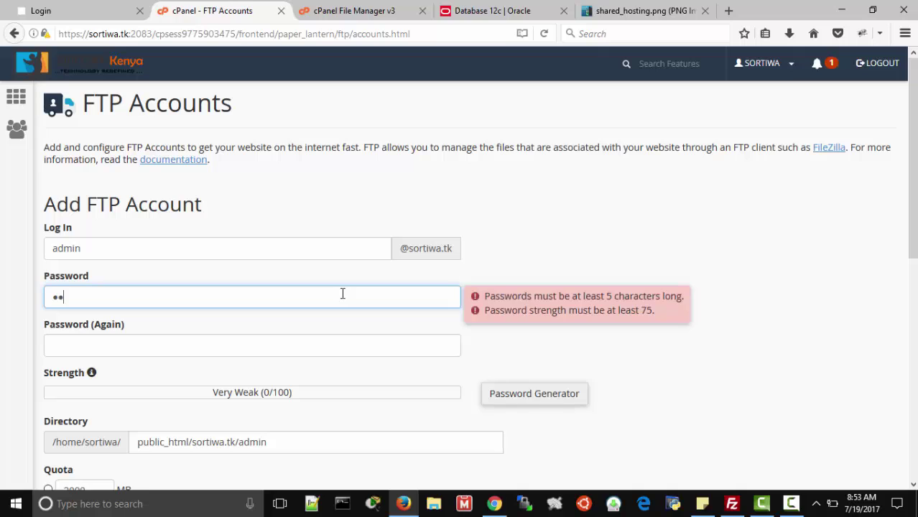
type("7890")
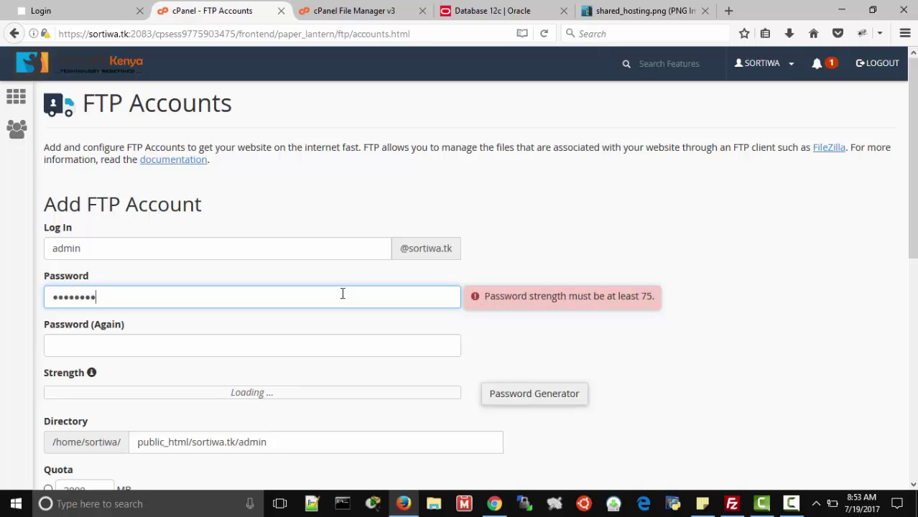
key("Tab")
type("123456")
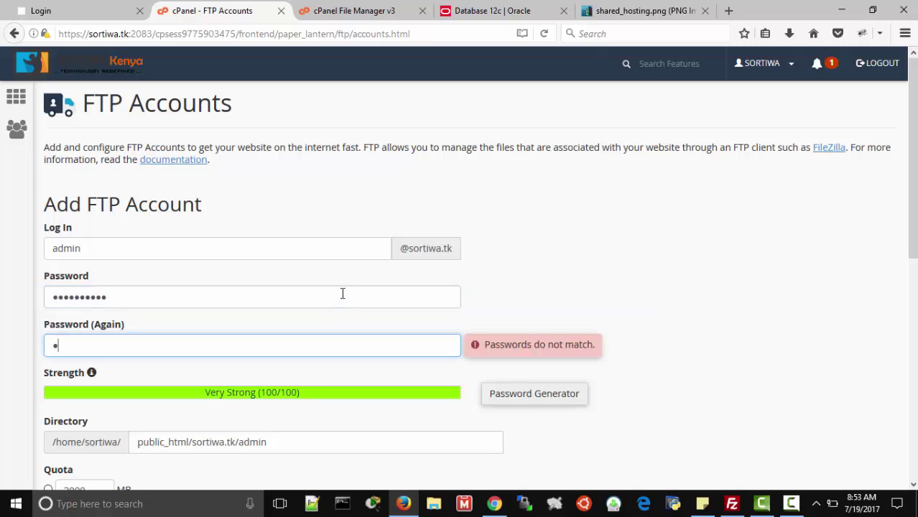
type("7890")
- Point the account's directory at public_html and create it with unlimited quota
scroll(343, 363, "down", 5)
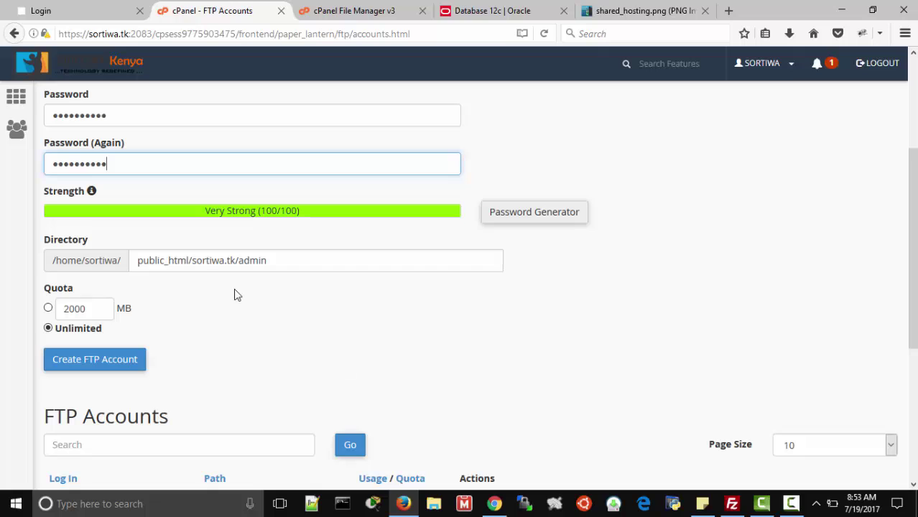
left_click_drag(192, 262, 306, 261)
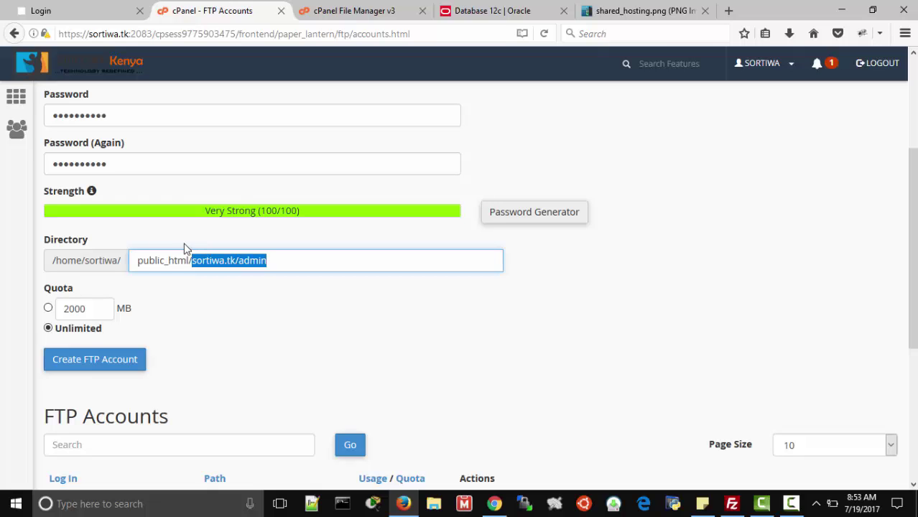
key("BackSpace")
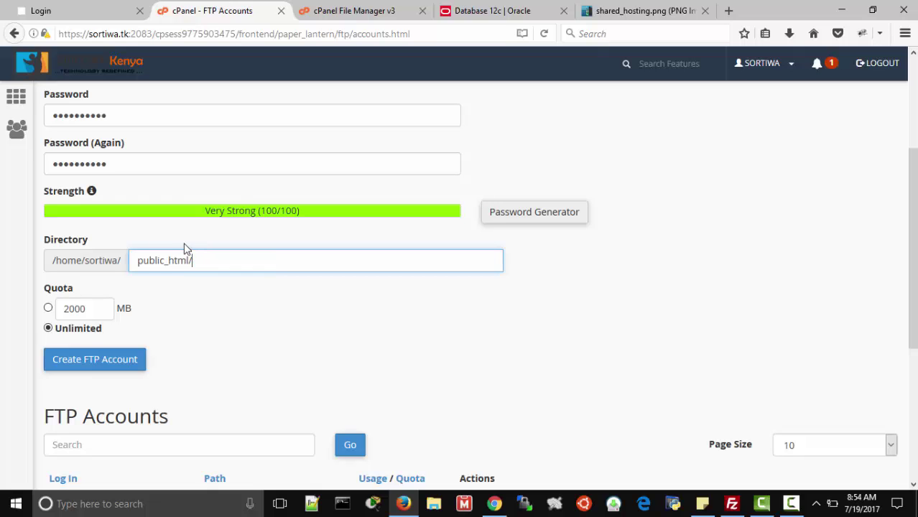
left_click(185, 257)
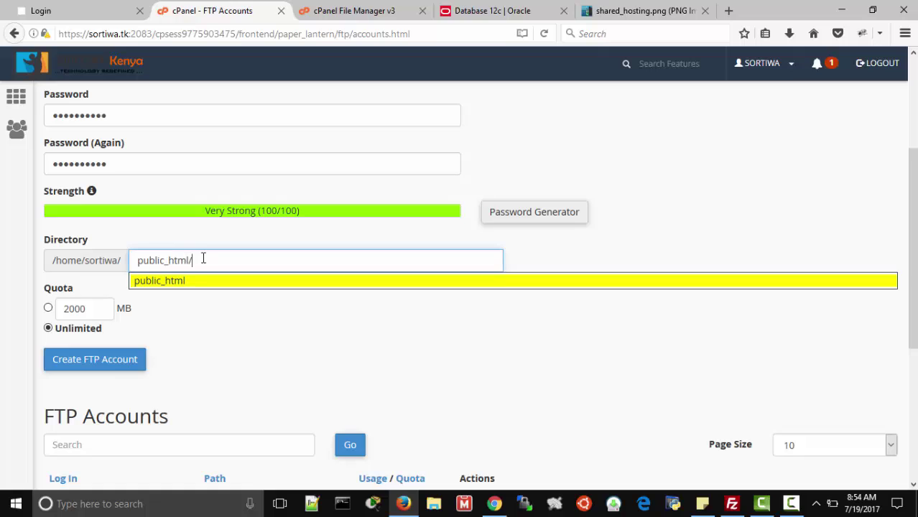
key("BackSpace")
left_click(90, 359)
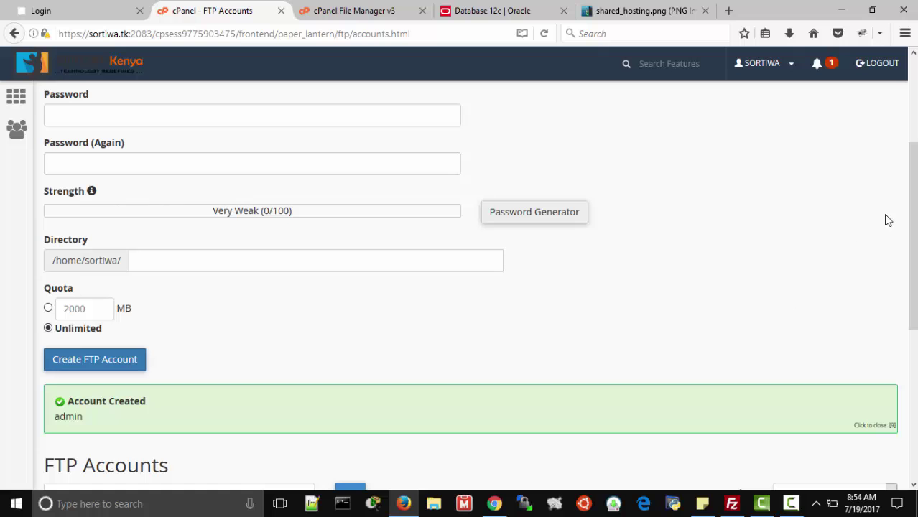
scroll(912, 214, "down", 4)
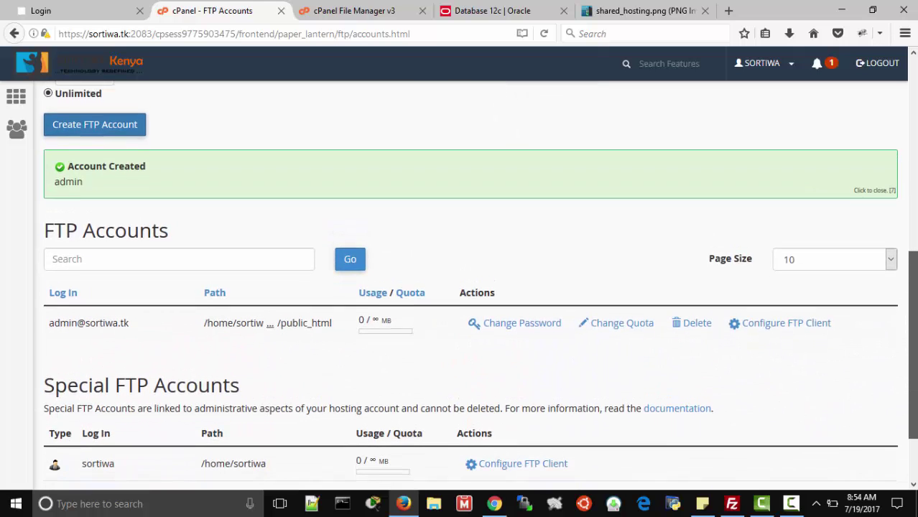
left_click_drag(912, 327, 912, 353)
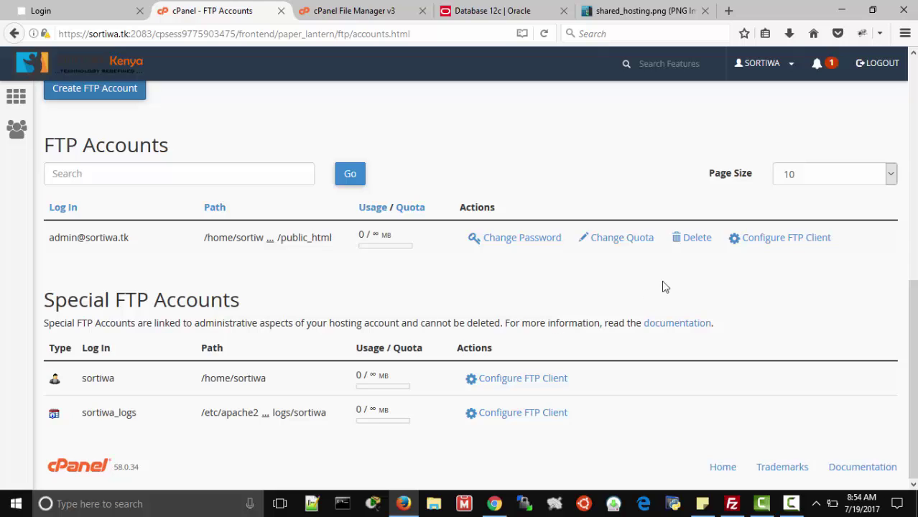
- Show the new account's FTP client settings: server ftp.sortiwa.tk, port 21
left_click(747, 247)
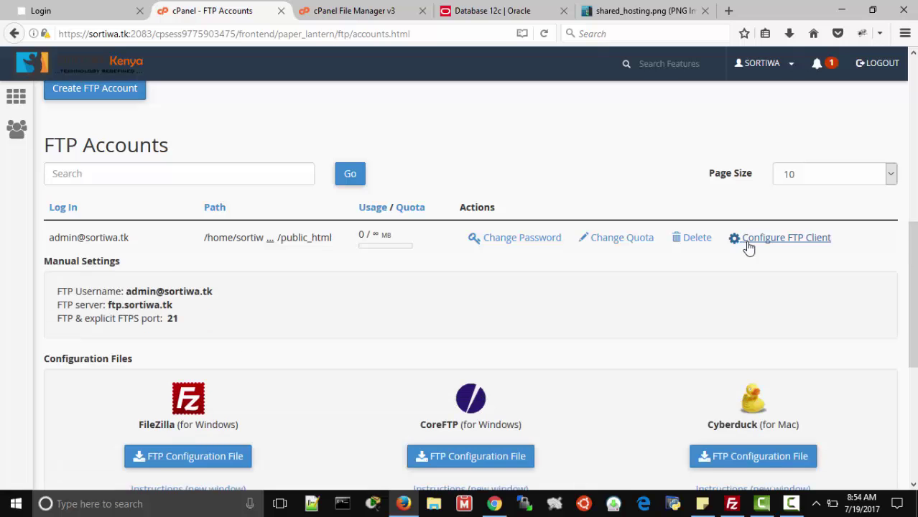
left_click_drag(912, 295, 912, 343)
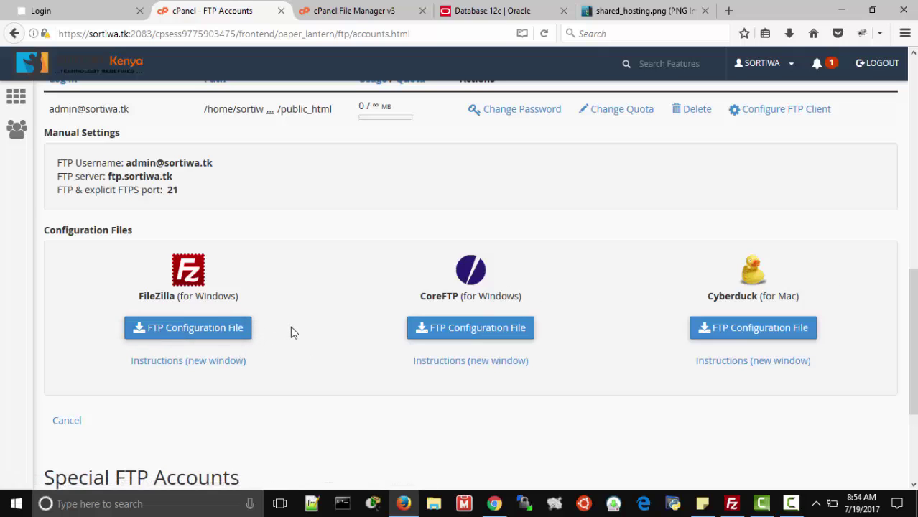
left_click(416, 329)
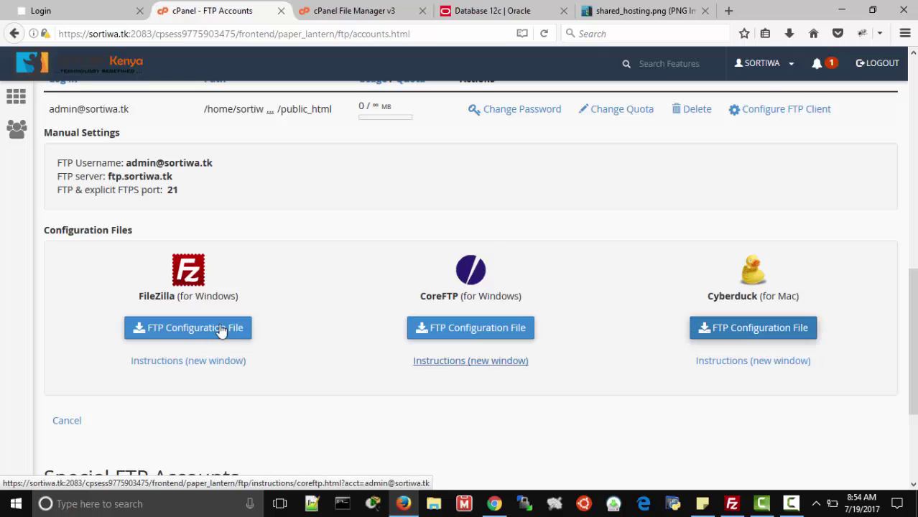
- Read the FileZilla setup instructions in a new tab, then return to the settings page
left_click(176, 361)
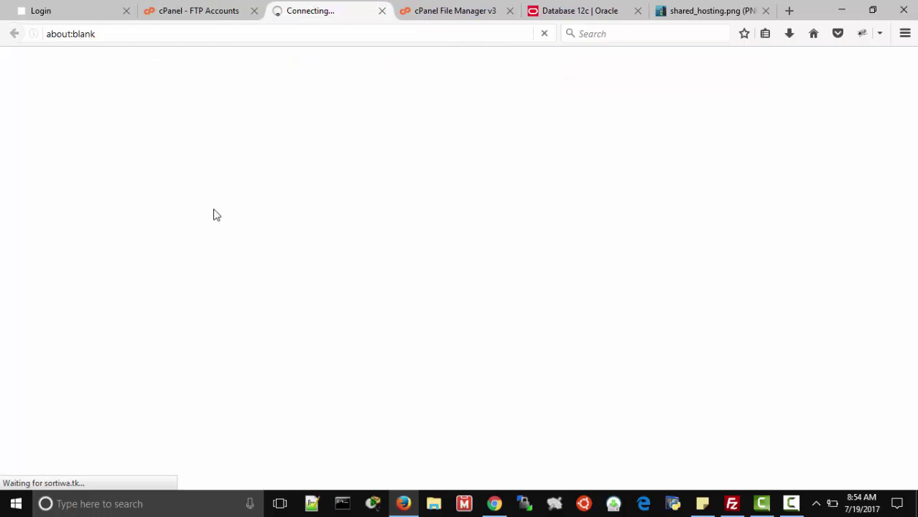
left_click(183, 8)
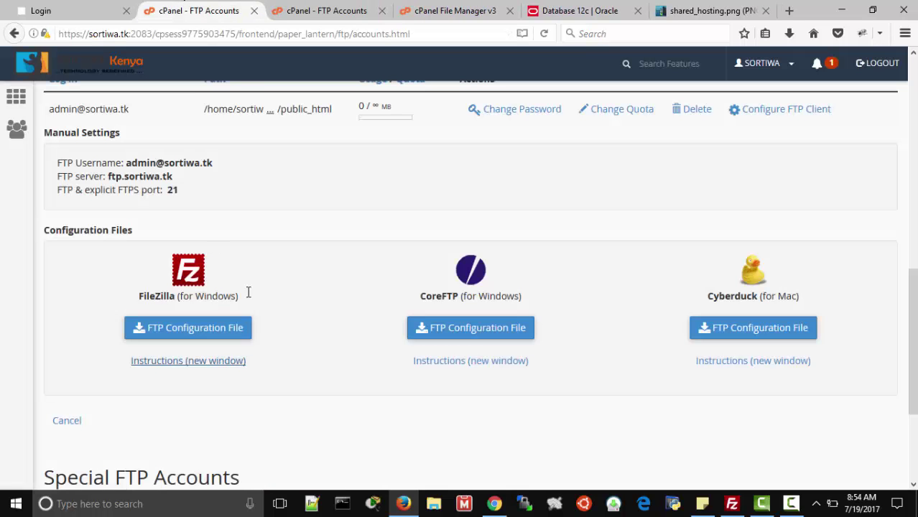
left_click(359, 10)
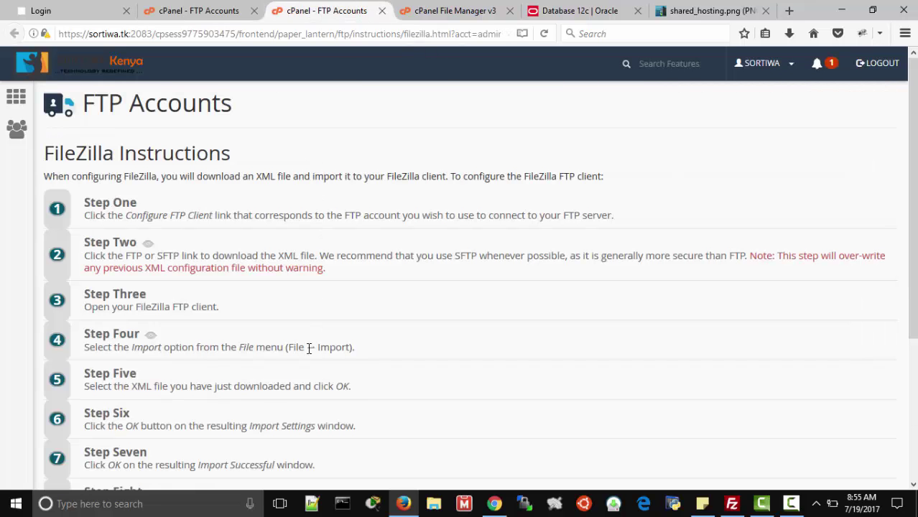
scroll(459, 288, "down", 5)
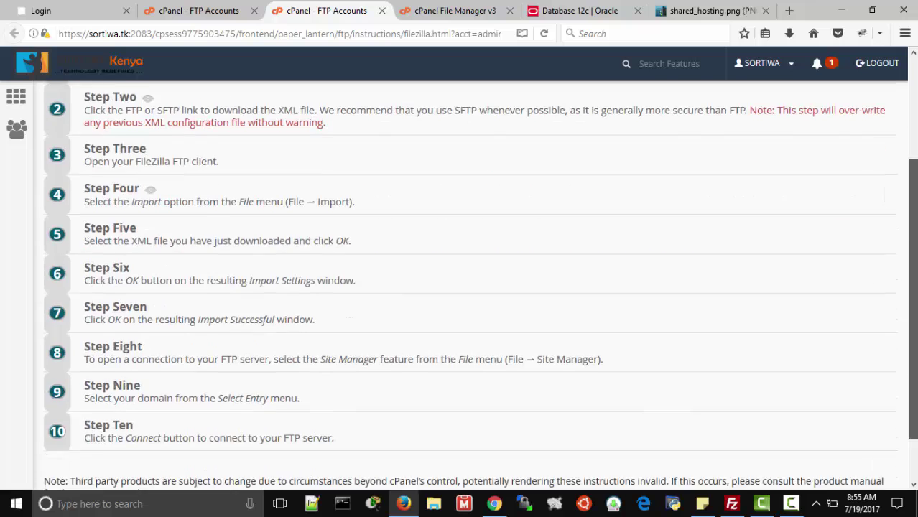
scroll(459, 287, "up", 3)
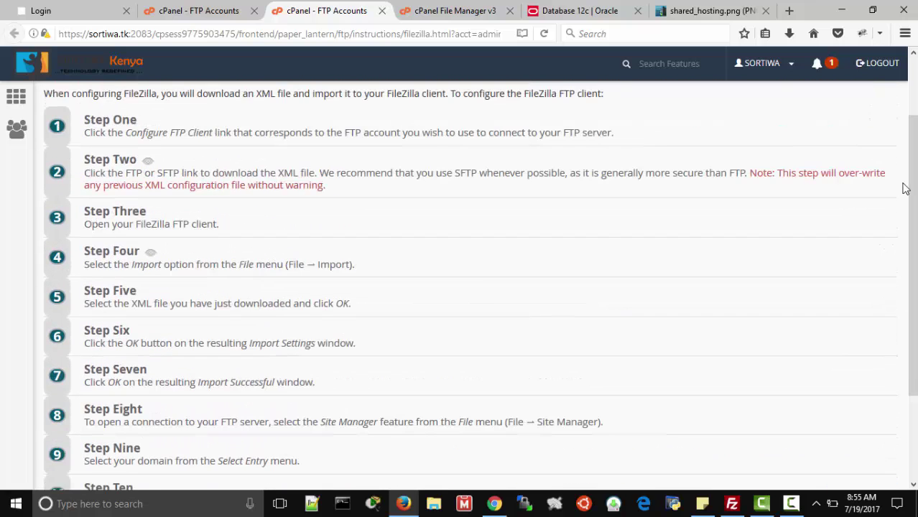
left_click(234, 9)
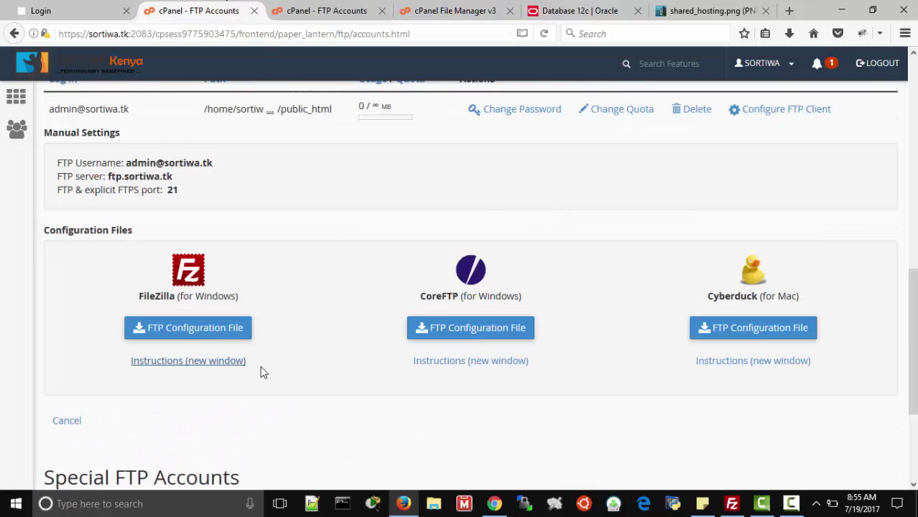
left_click(193, 327)
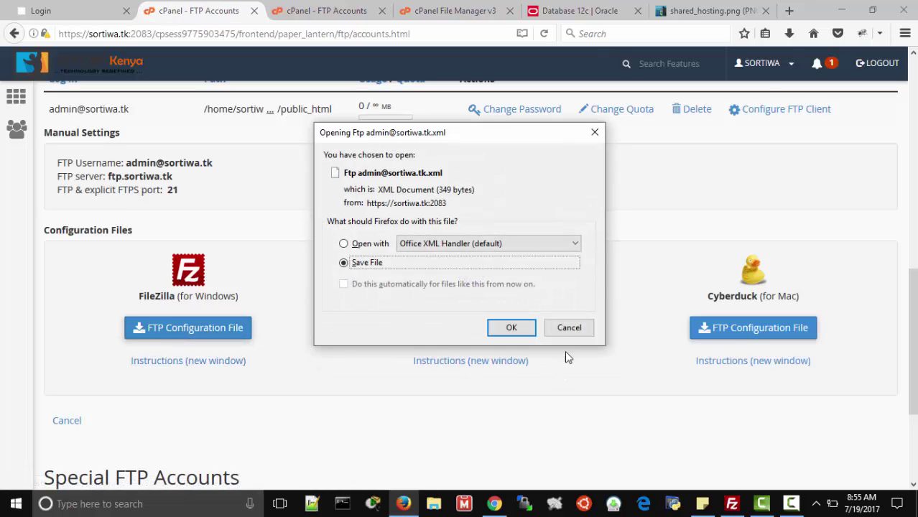
left_click(569, 328)
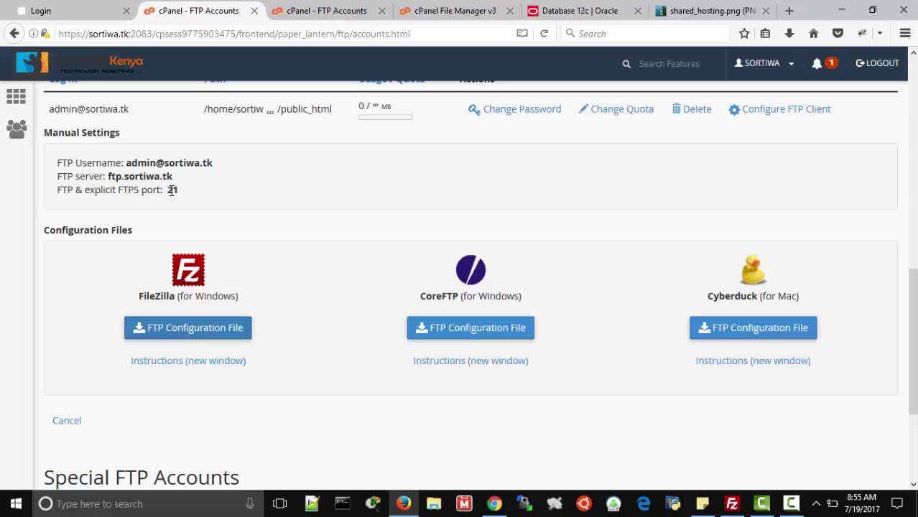
left_click_drag(172, 189, 182, 191)
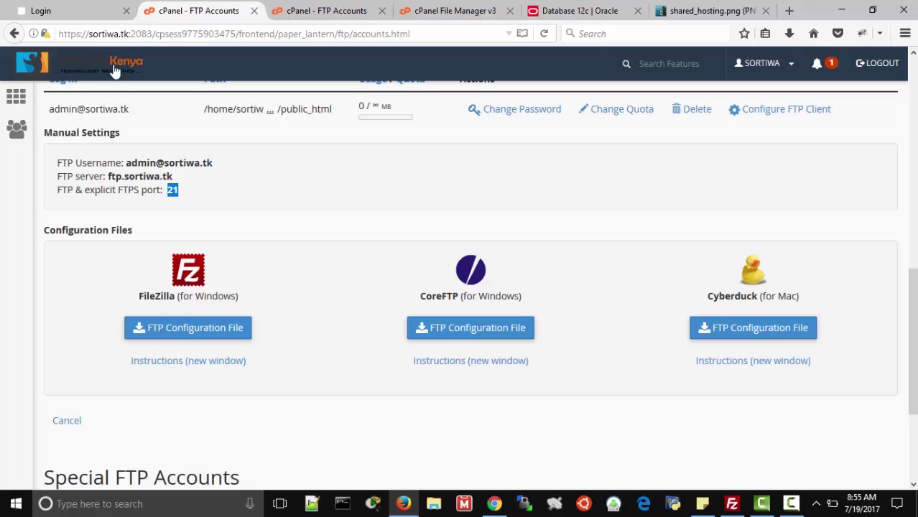
- Copy the server address ftp.sortiwa.tk into FileZilla's Quickconnect host field
left_click(732, 505)
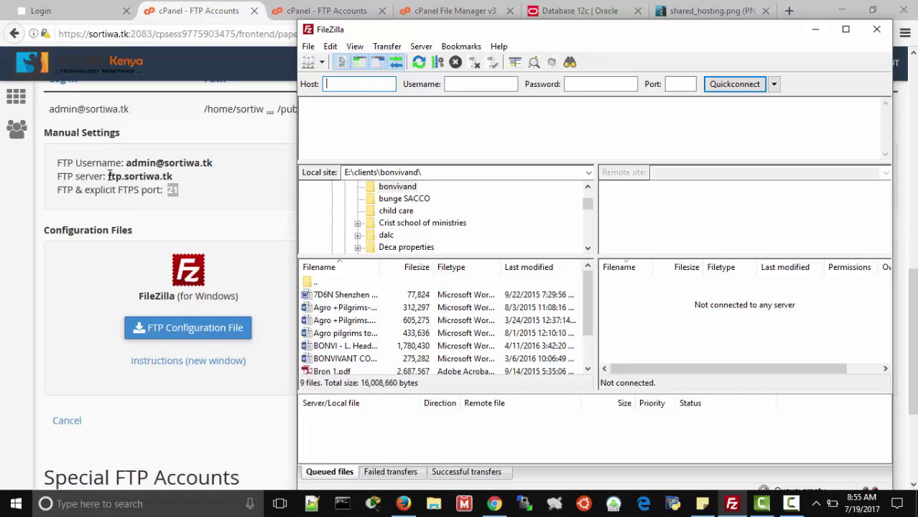
left_click_drag(109, 176, 173, 177)
key("ctrl+c")
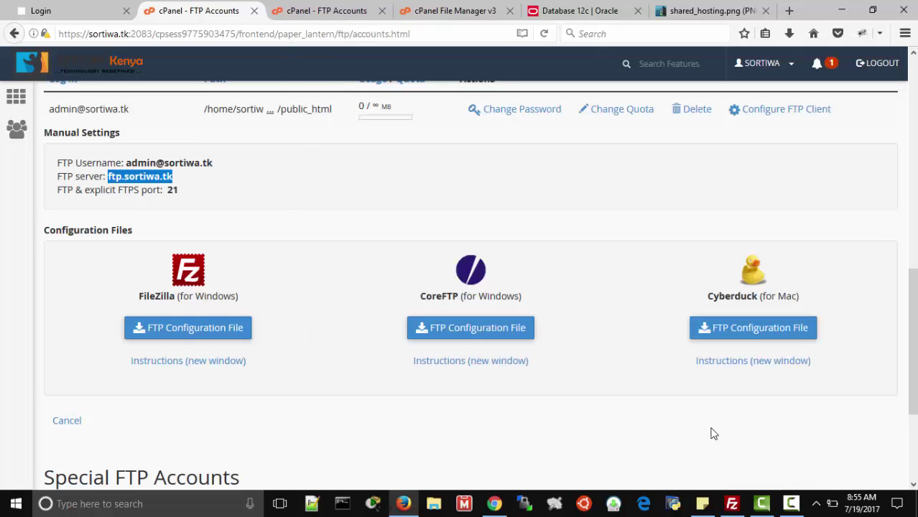
left_click(731, 503)
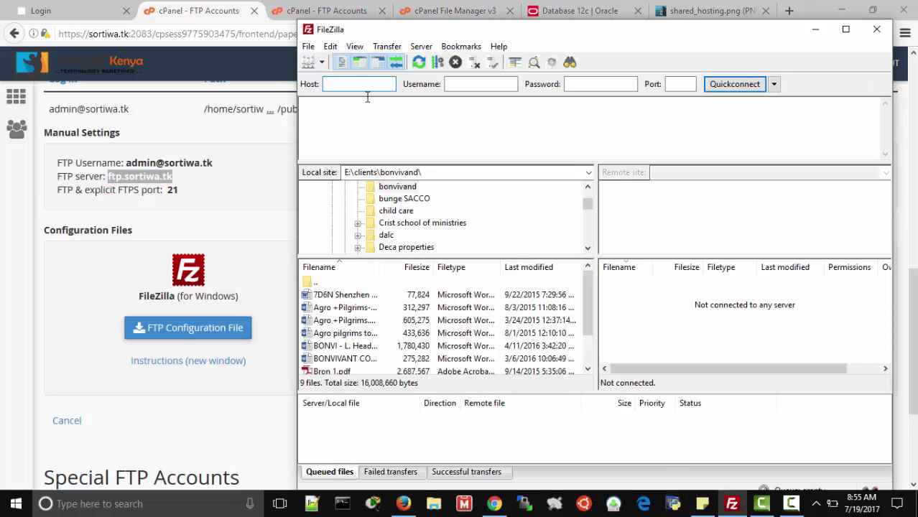
key("ctrl+v")
- Paste the FTP username, enter the account password and port 21, and connect
left_click_drag(126, 163, 214, 162)
key("ctrl+c")
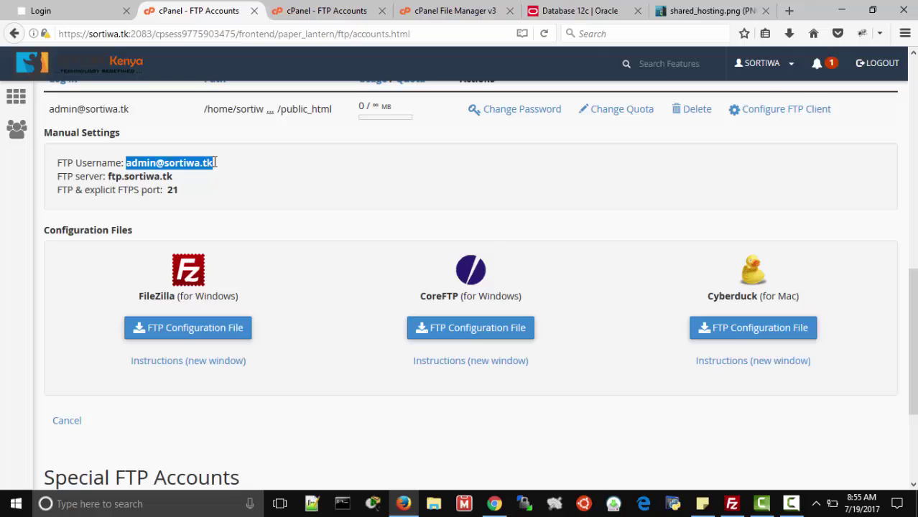
left_click(732, 503)
left_click(492, 84)
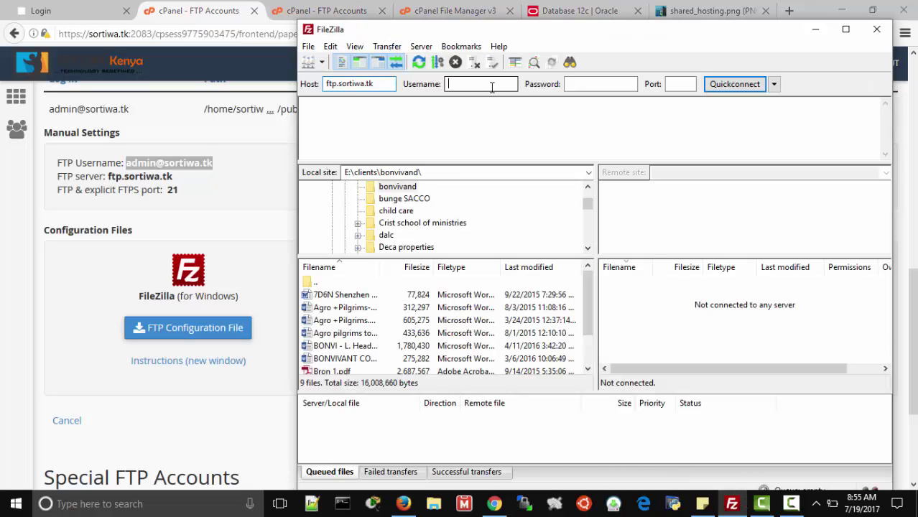
key("ctrl+v")
left_click(581, 85)
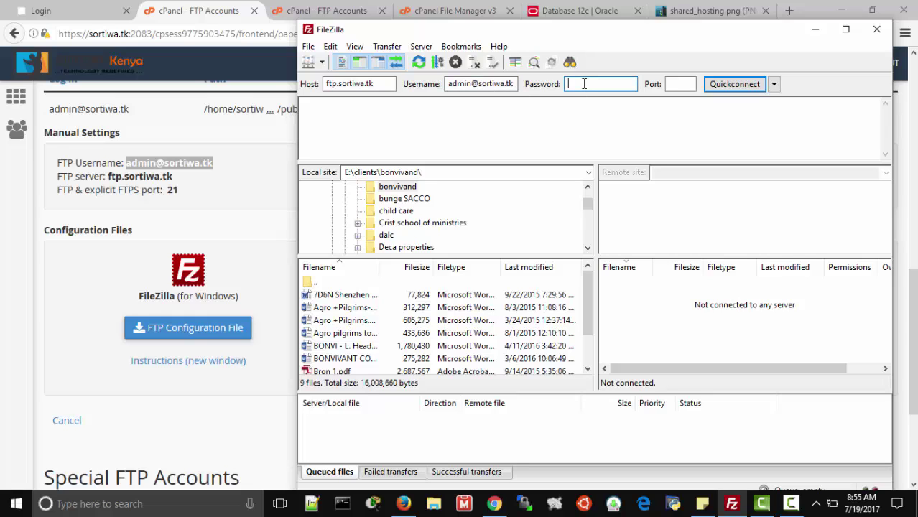
type("aaaaaaaaaa")
left_click(679, 84)
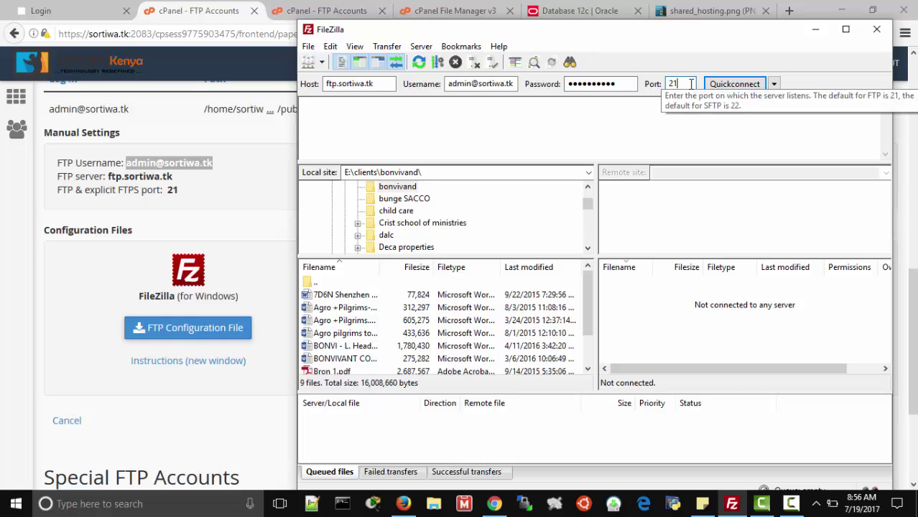
key("Return")
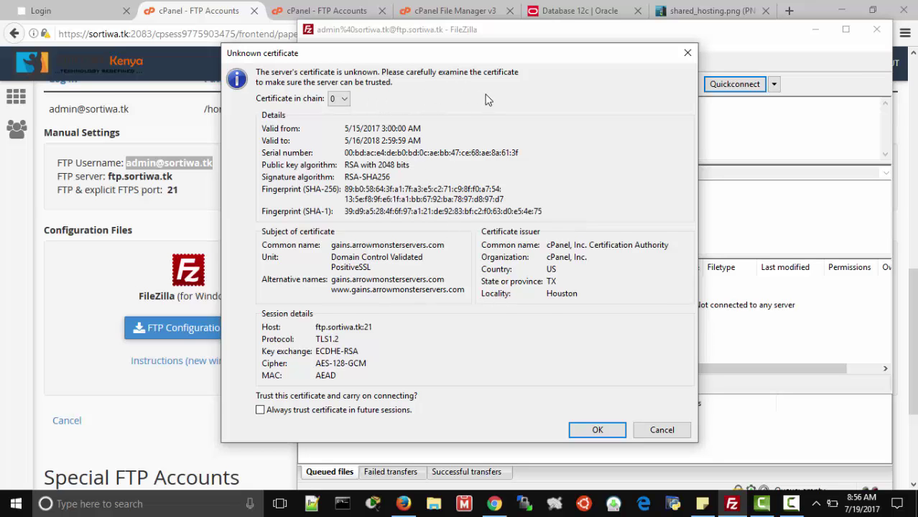
- Trust the unknown server certificate and select shared_hosting.png in the remote listing
left_click(593, 430)
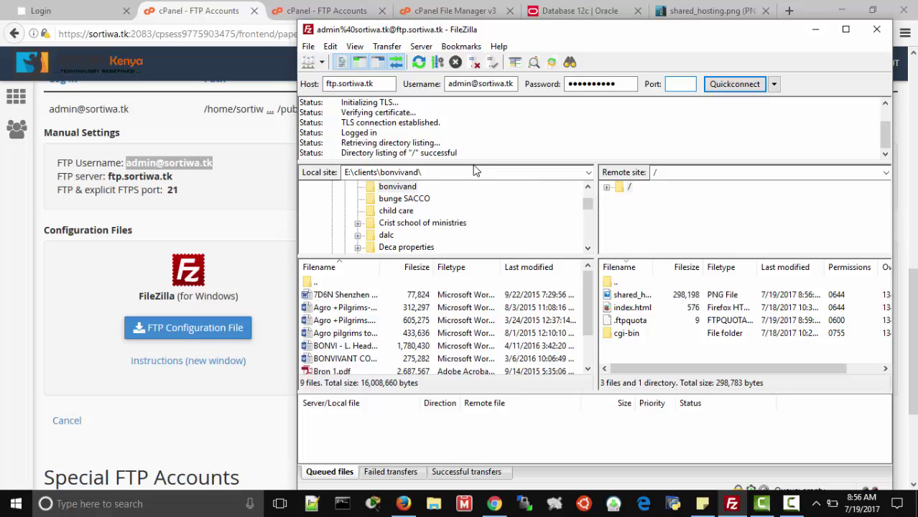
left_click(616, 295)
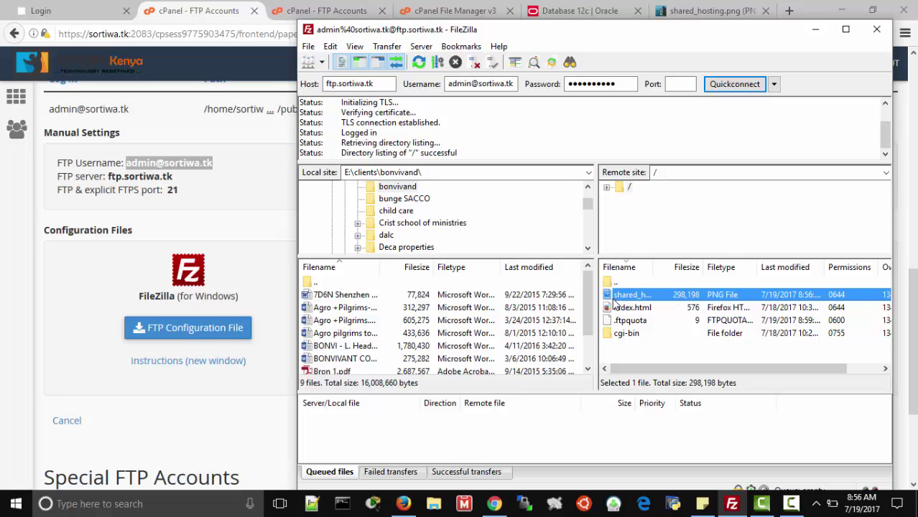
- Upload the local Bron 1.pdf to the server root and select it in the remote list
left_click_drag(586, 299, 589, 337)
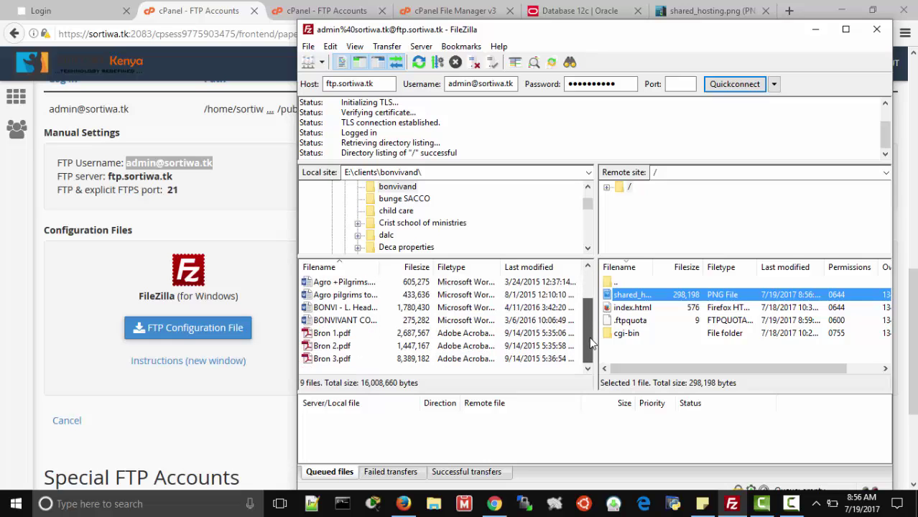
left_click(340, 336)
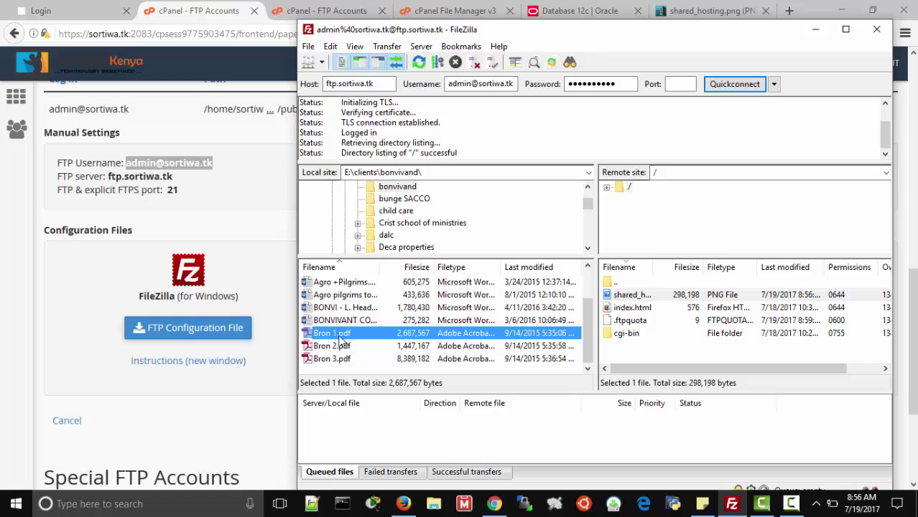
right_click(341, 337)
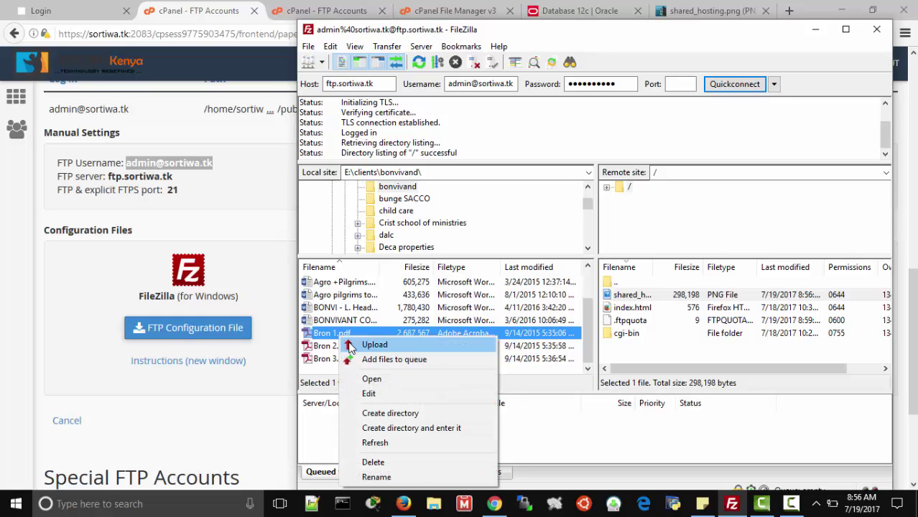
left_click(370, 345)
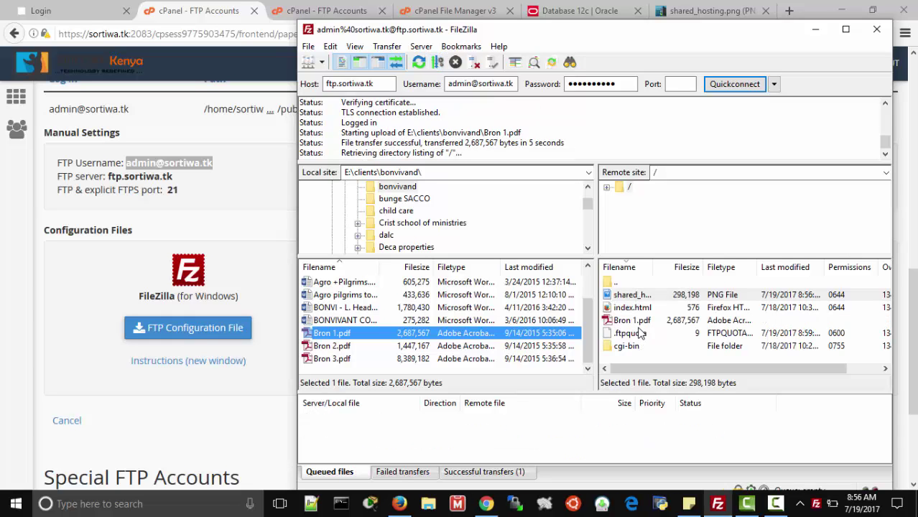
left_click(634, 321)
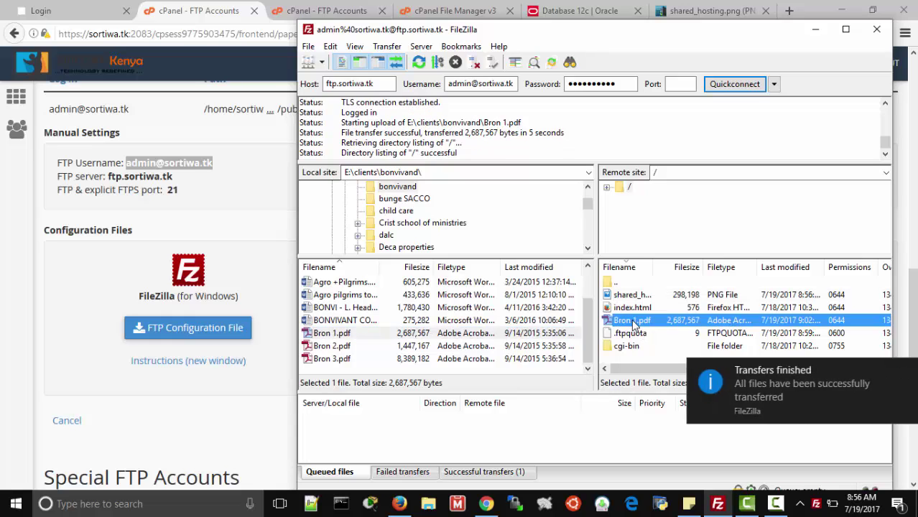